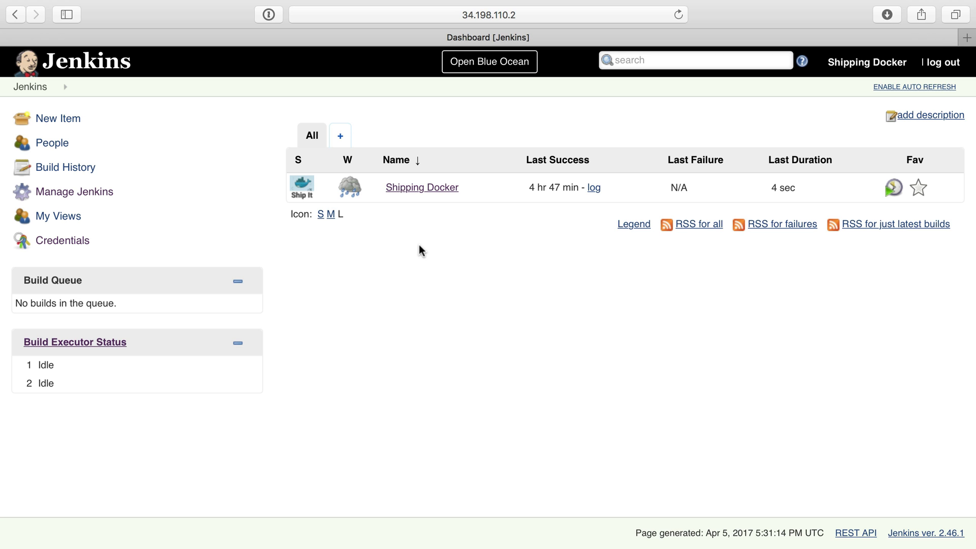
# Step: Navigate through the Shipping Docker folder to the shippingdocker.com master branch stage view
pyautogui.click(408, 190)
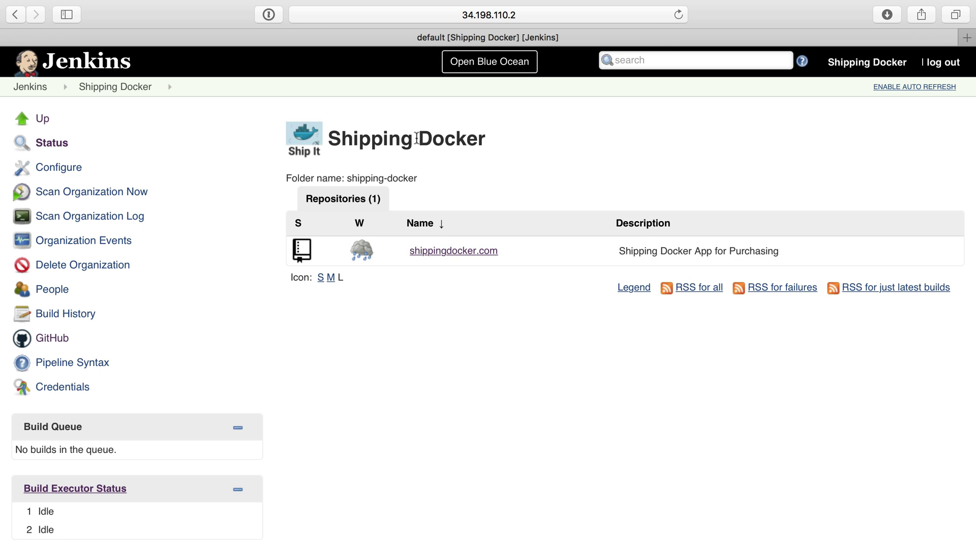
pyautogui.click(445, 256)
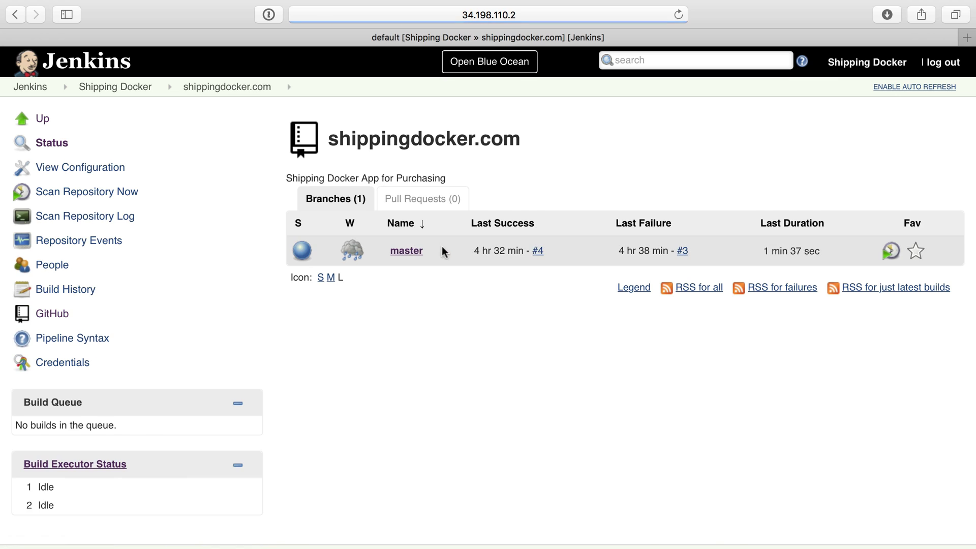
pyautogui.click(406, 247)
pyautogui.scroll(-4, 499, 297)
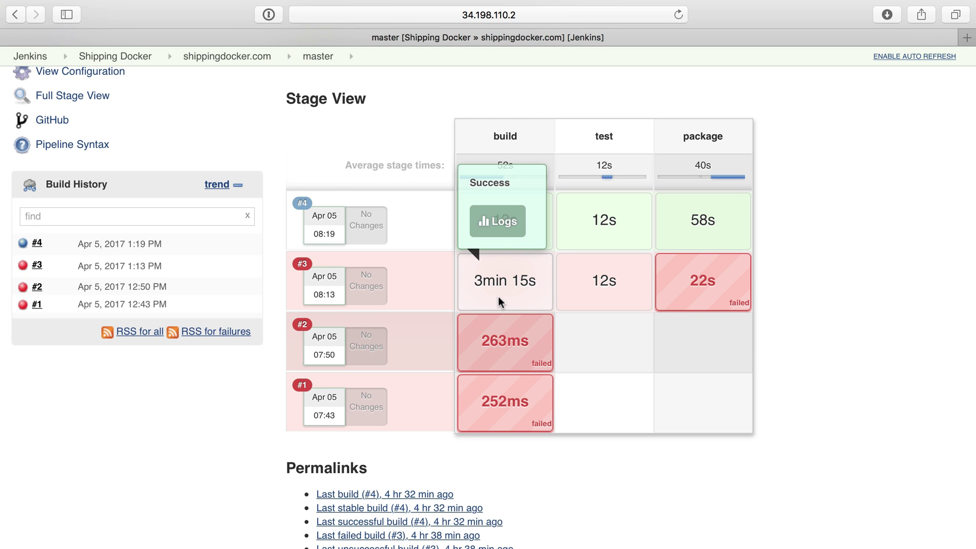
pyautogui.moveTo(505, 221)
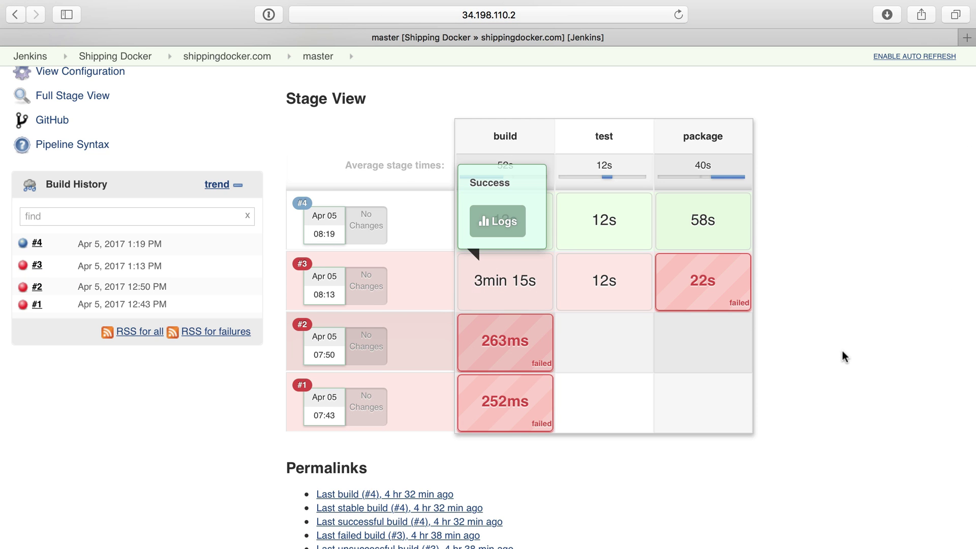
pyautogui.scroll(1, 567, 423)
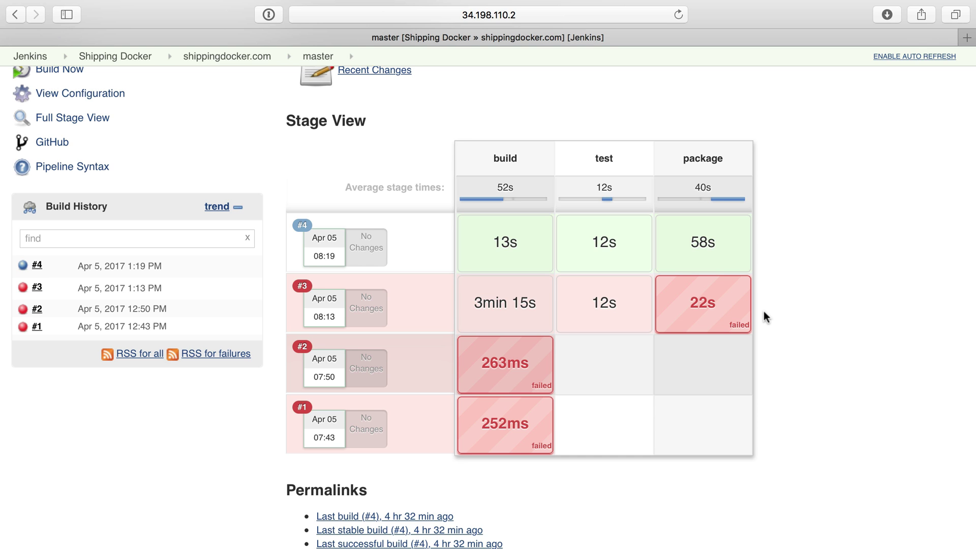
pyautogui.scroll(3, 764, 310)
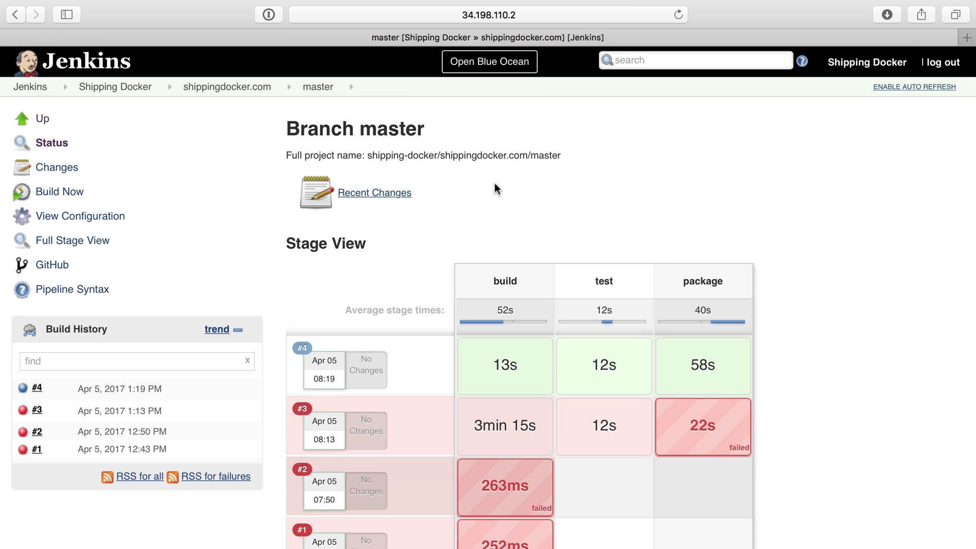
# Step: Open shippingdocker.com in Blue Ocean and list its pipeline runs under Activity
pyautogui.click(490, 67)
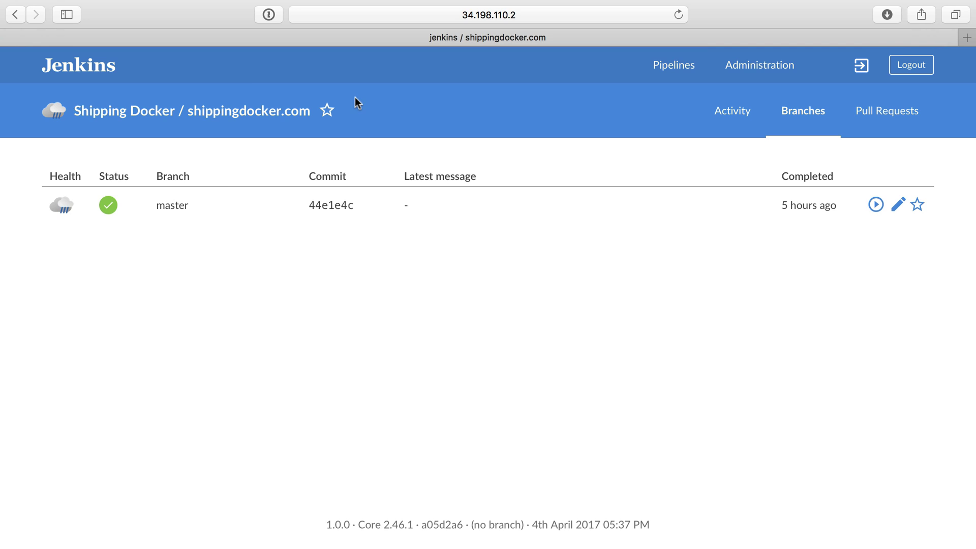
pyautogui.click(121, 119)
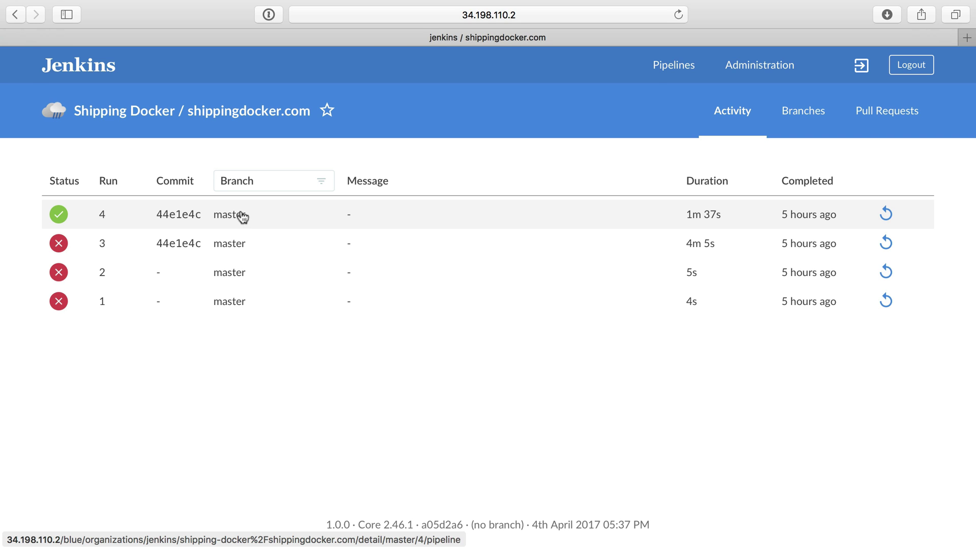
# Step: Inspect run 4's test and build stage steps, then return to Activity and reopen run 4
pyautogui.click(240, 217)
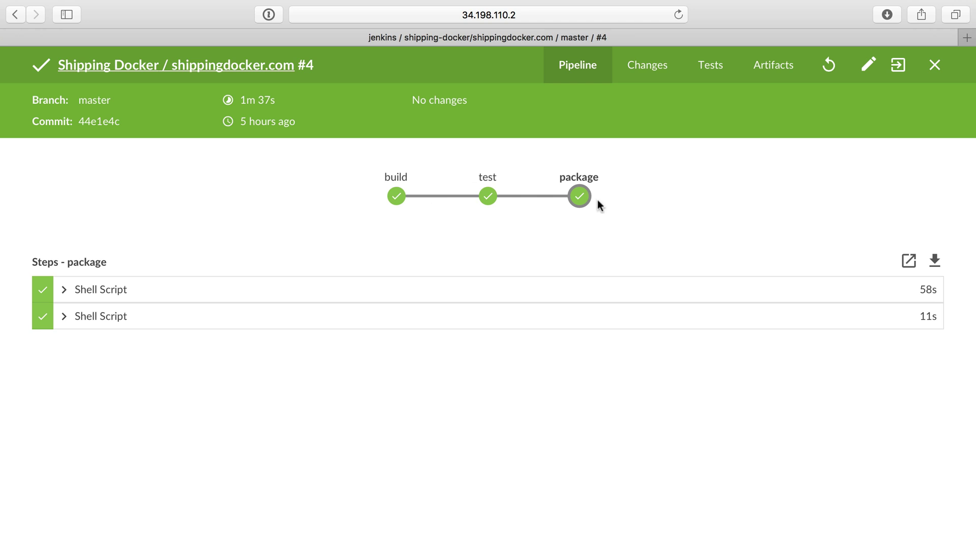
pyautogui.click(488, 196)
pyautogui.click(396, 196)
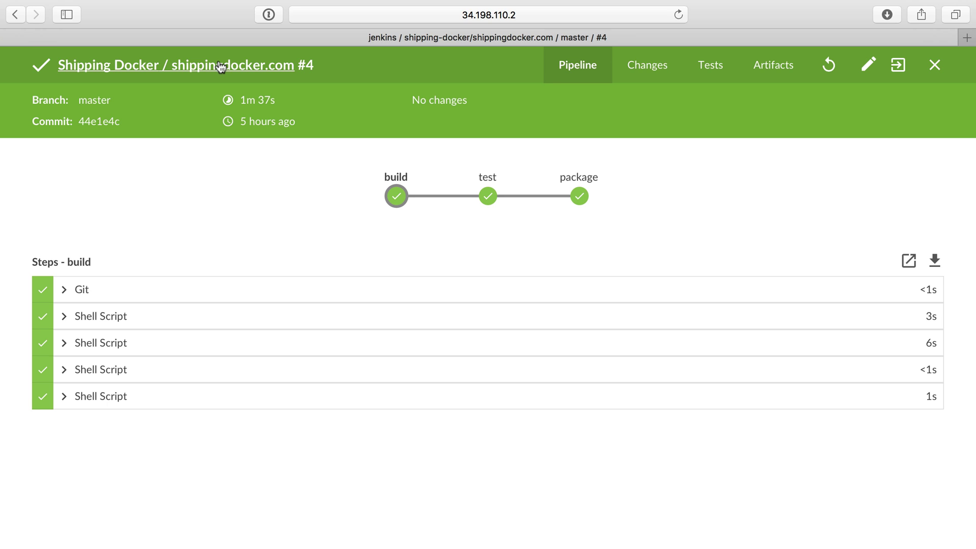
pyautogui.click(191, 65)
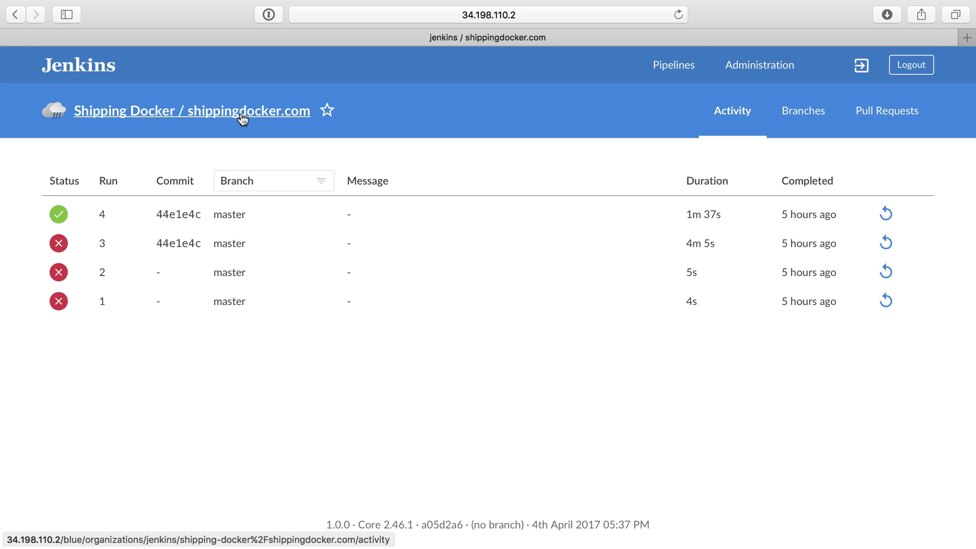
pyautogui.click(199, 214)
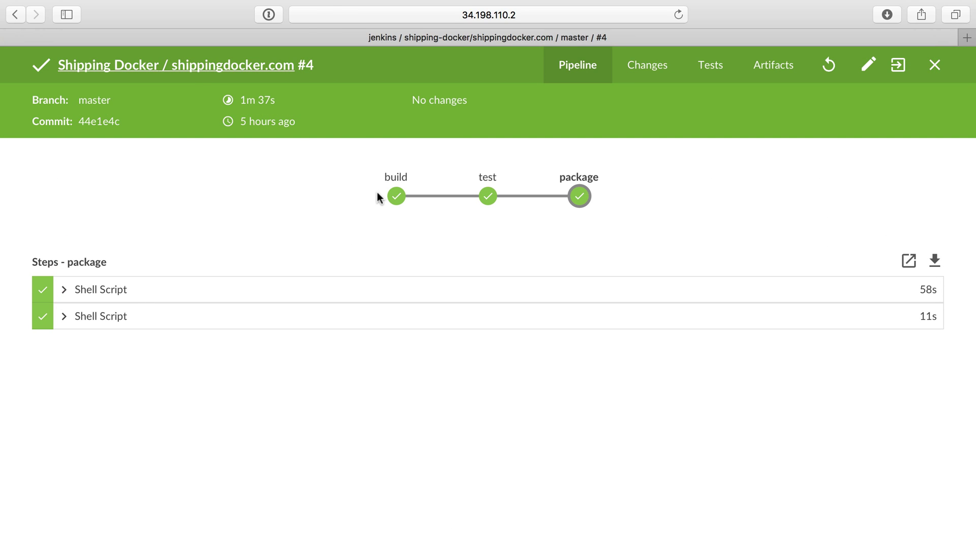